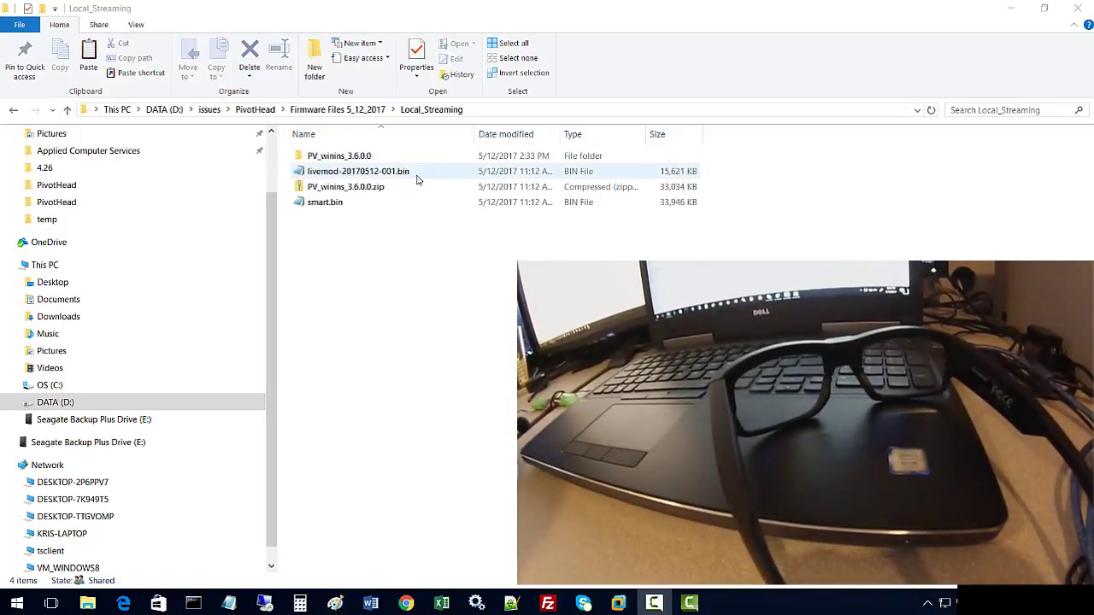
Minimise the firmware folder window and connect the computer to the open LiveMOD-B4218AFA17C3 Wi-Fi network.
click(348, 173)
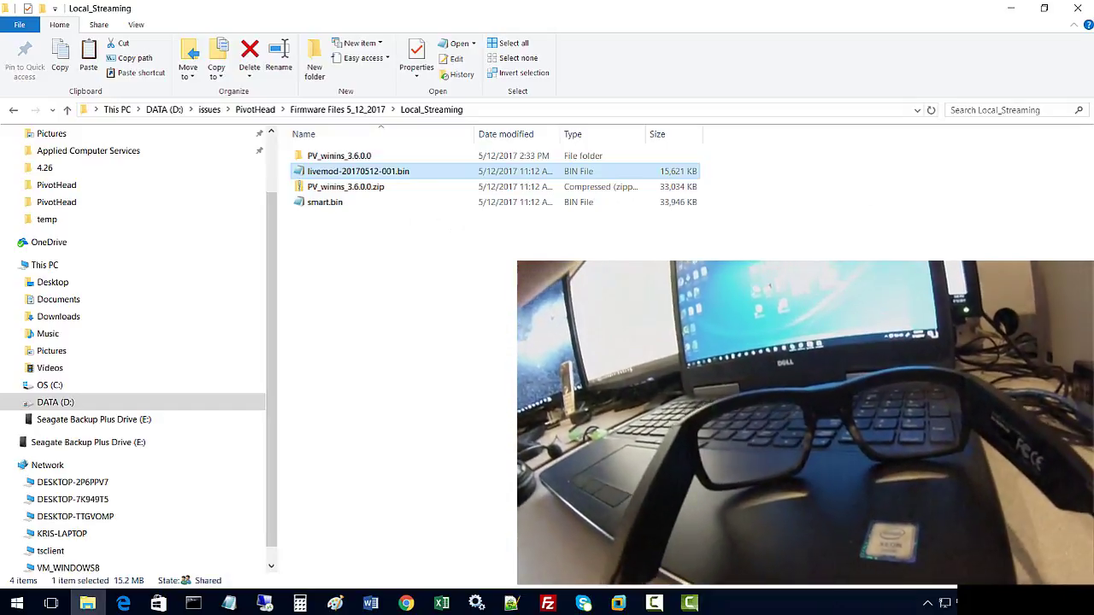
click(1008, 11)
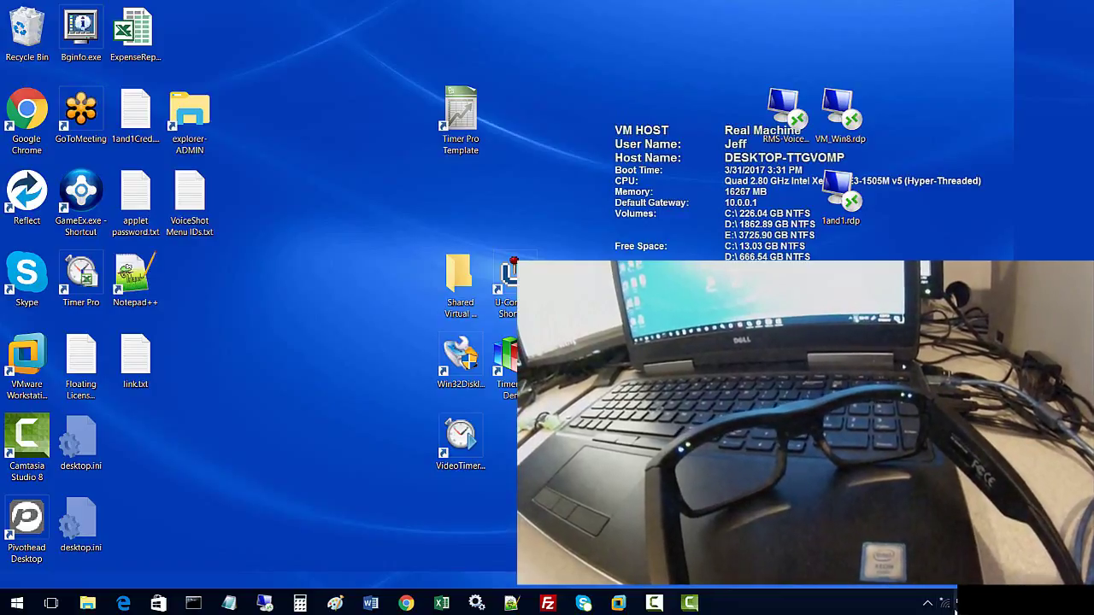
click(946, 605)
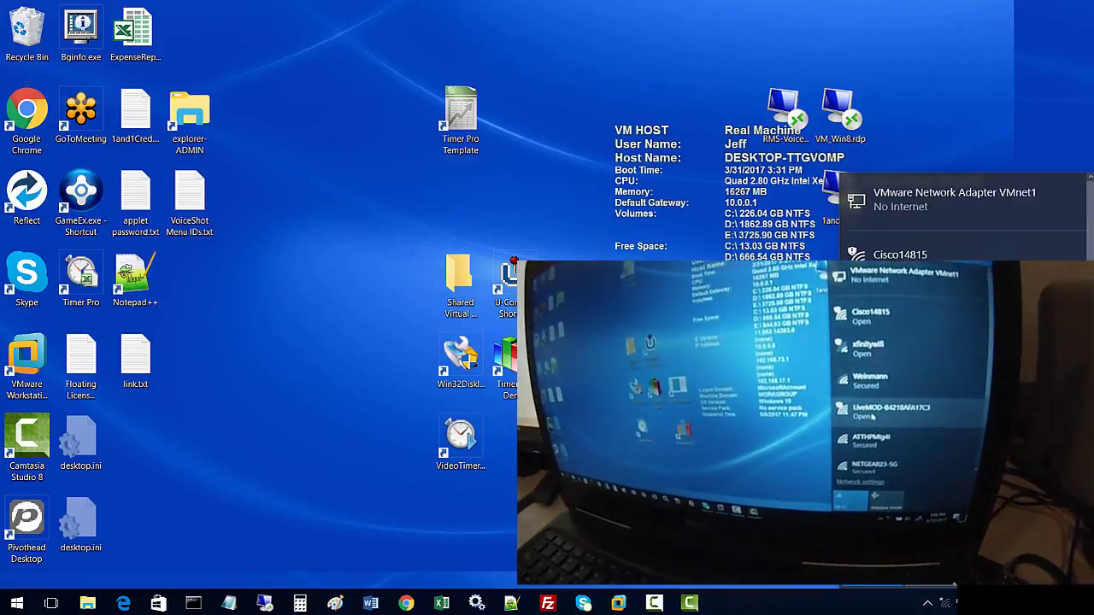
scroll(963, 385, down, 1)
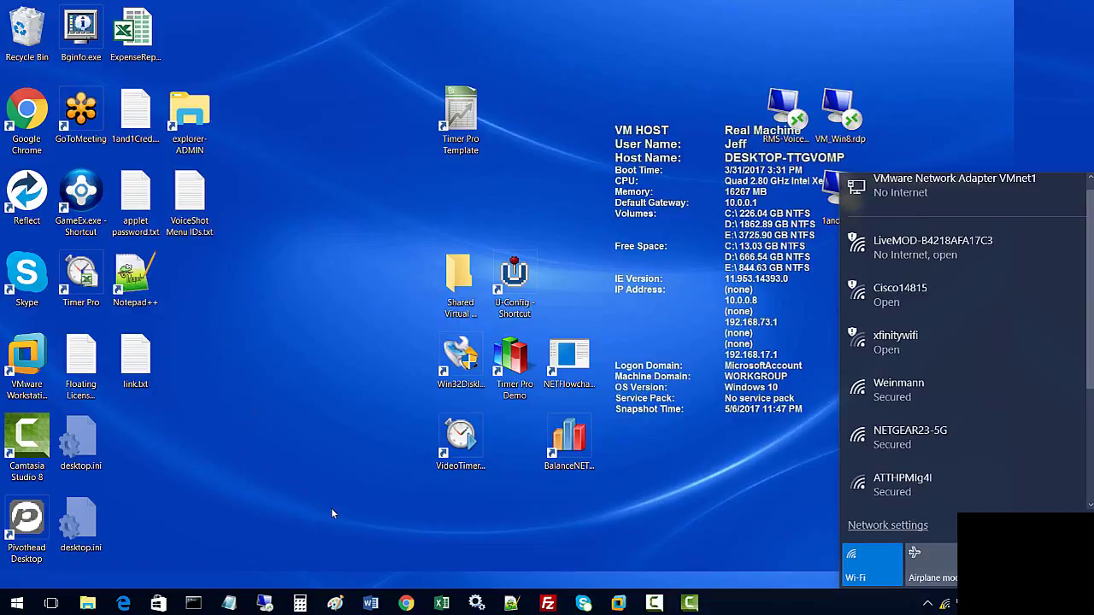
click(407, 603)
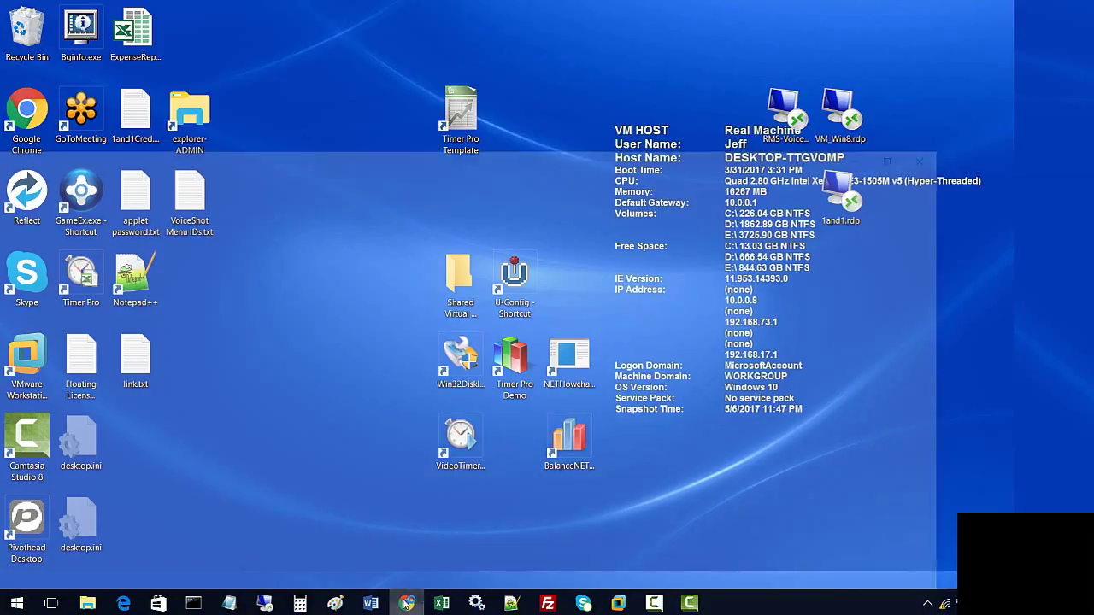
text(http://setup.)
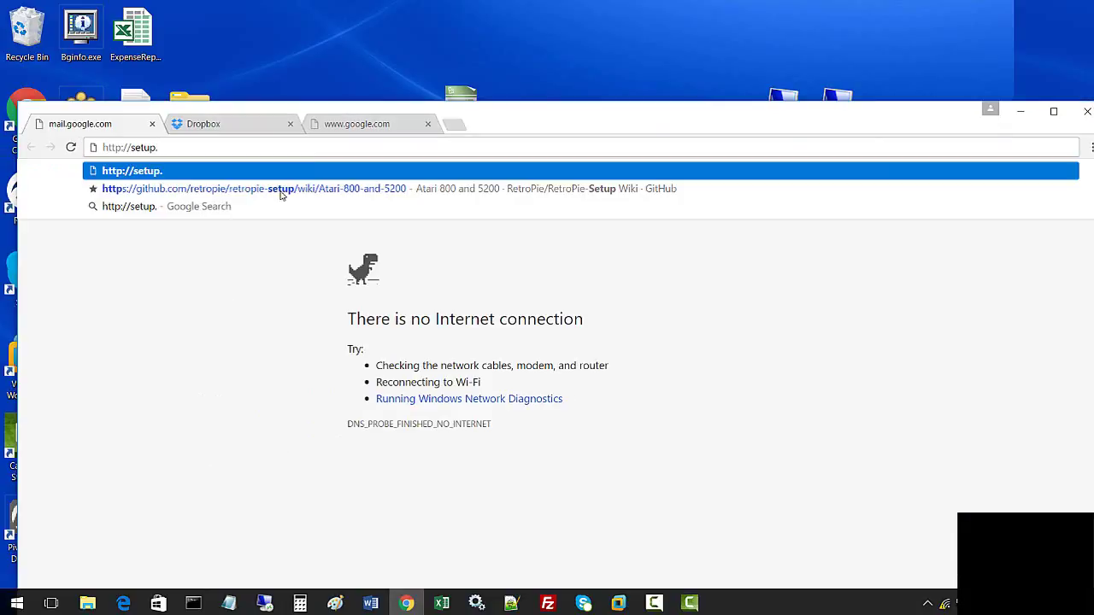
text(pivothea)
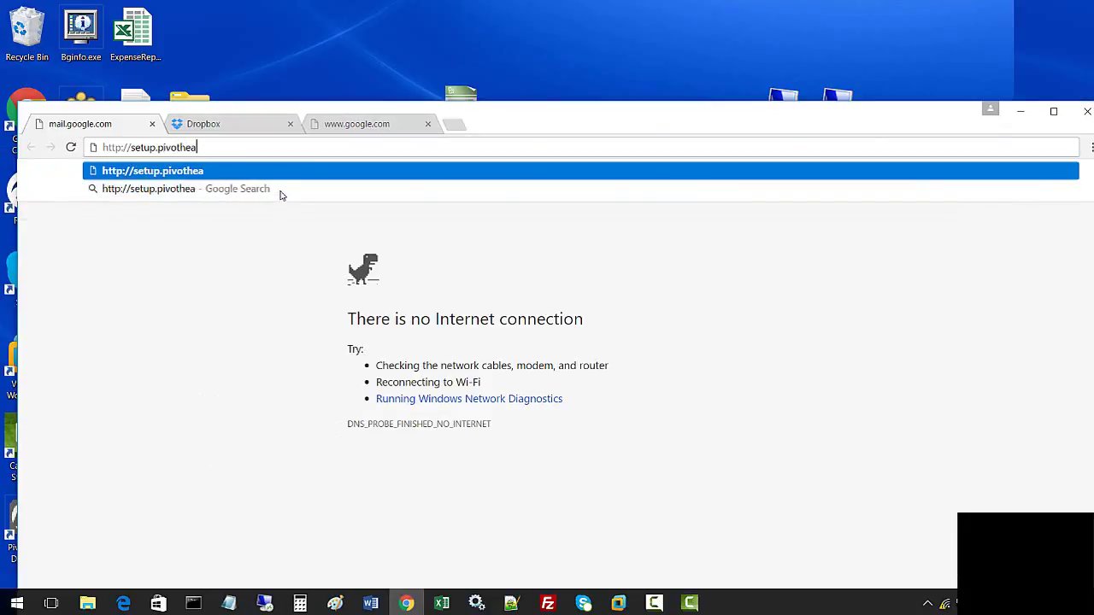
text(d.tv/upgrade)
key(Return)
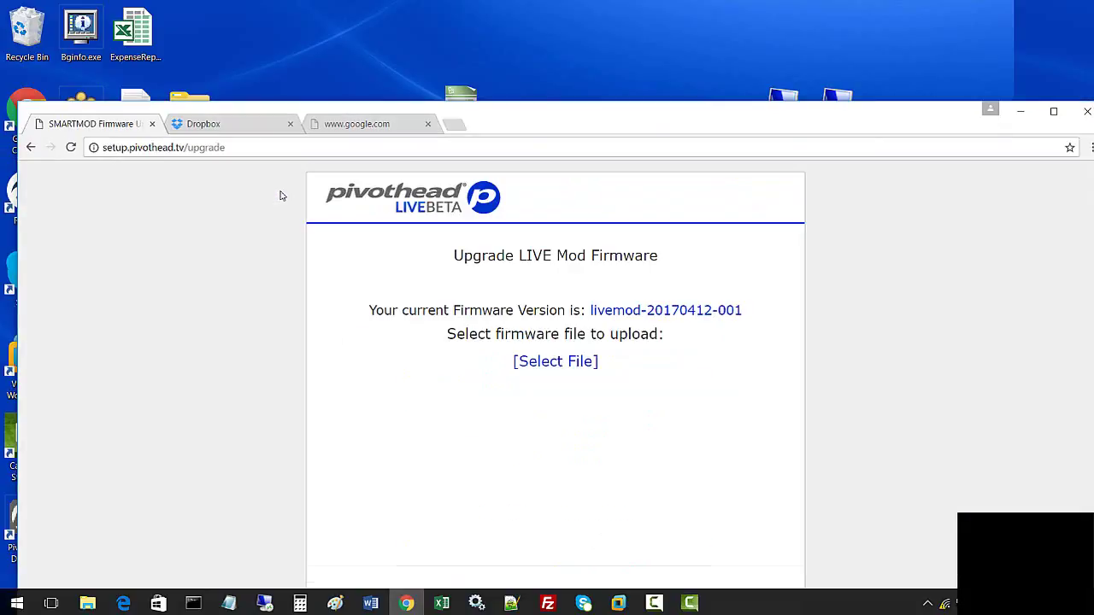
click(1053, 111)
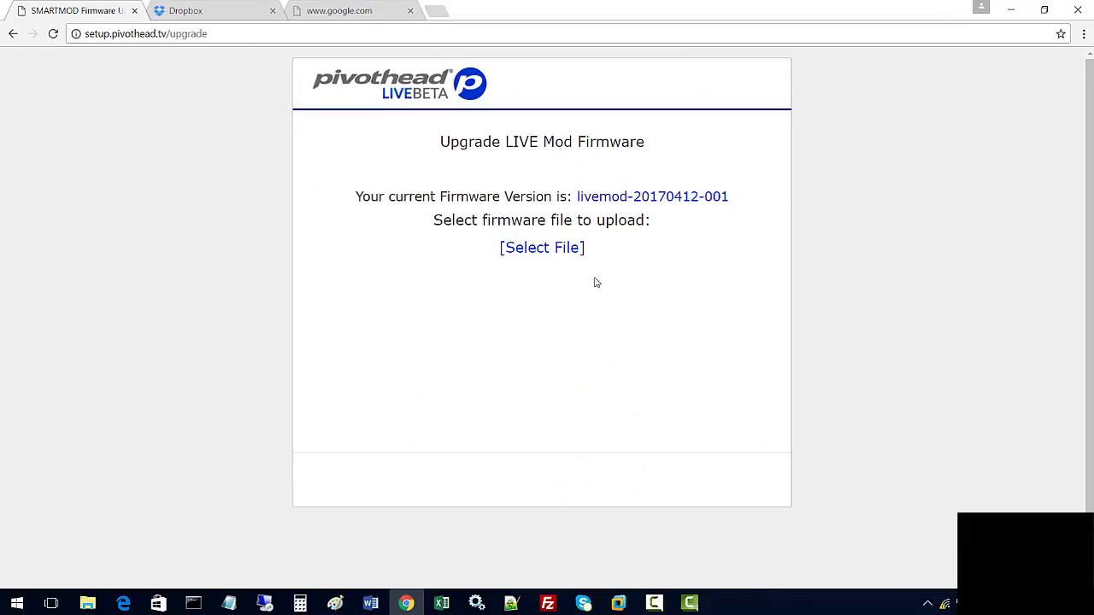
Choose livemod-20170512-001.bin from the Local_Streaming folder on drive D as the firmware file and upload it to start the upgrade.
click(534, 254)
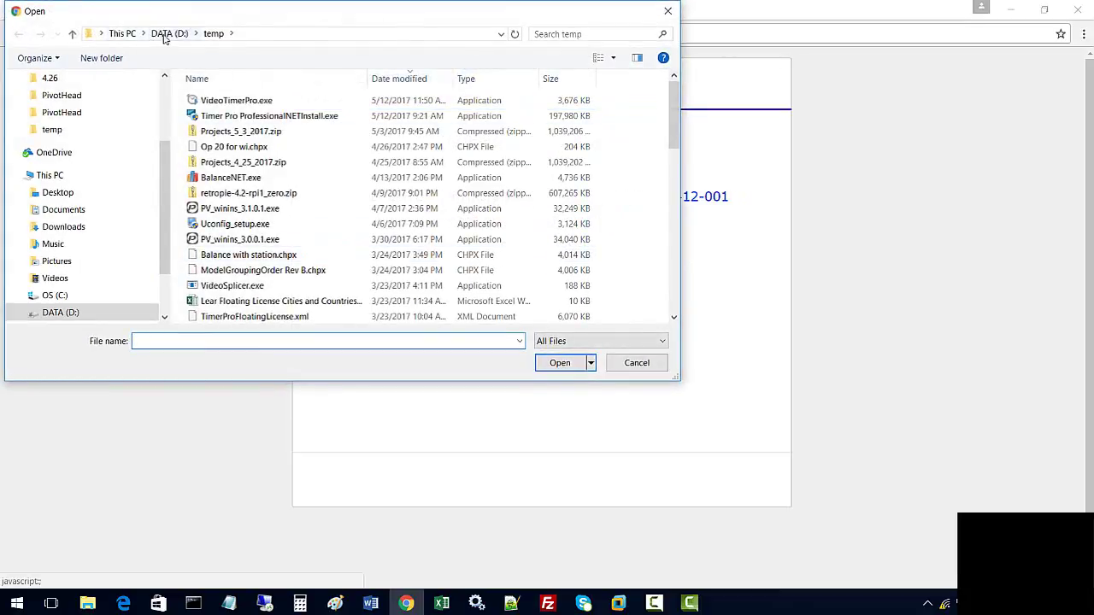
click(169, 33)
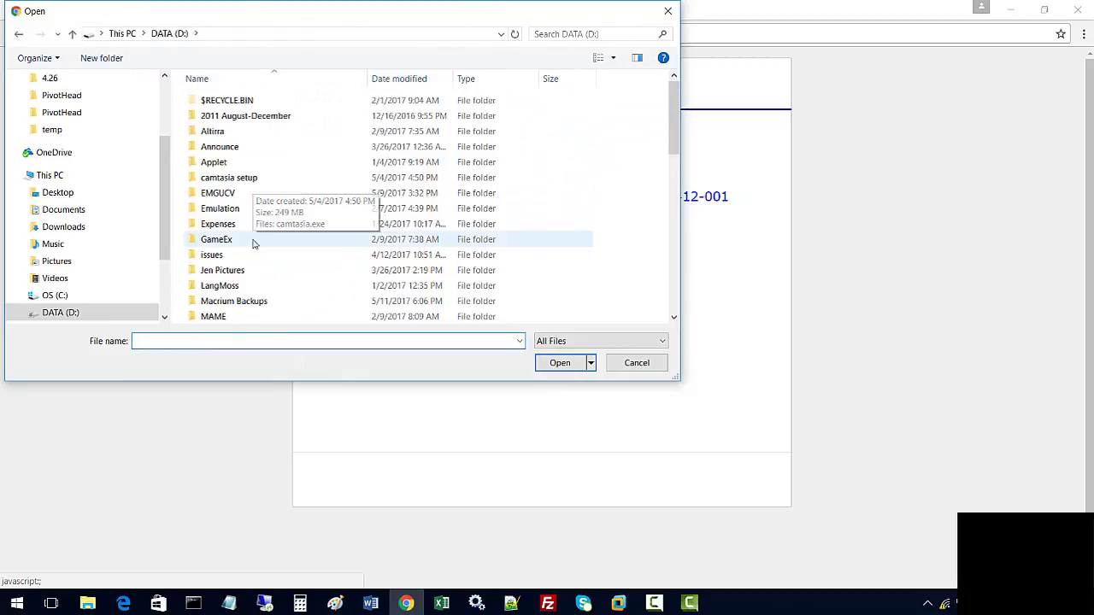
double_click(253, 256)
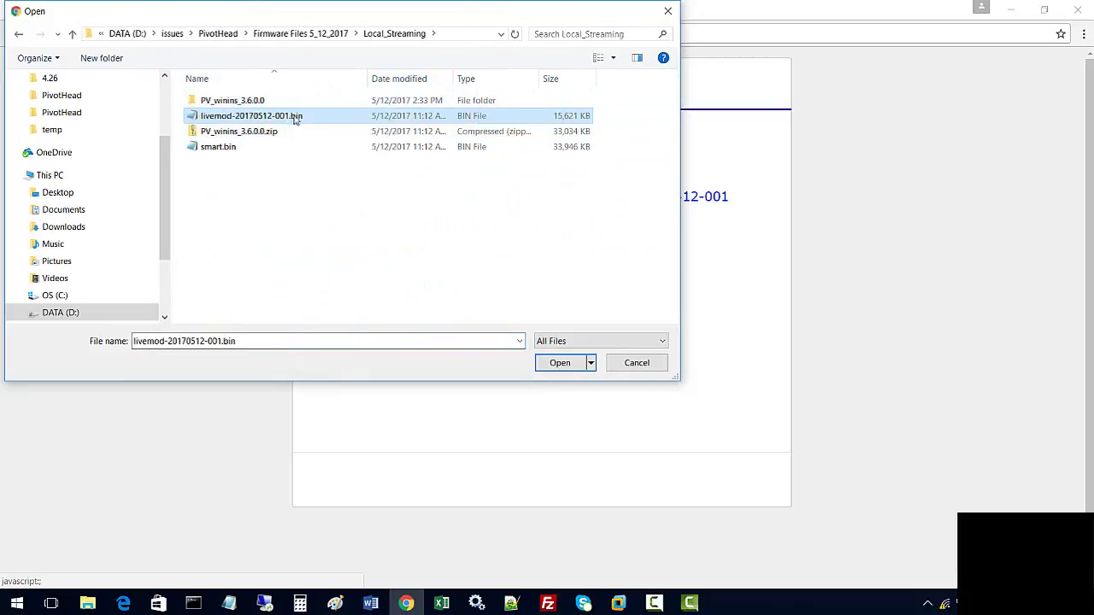
click(559, 363)
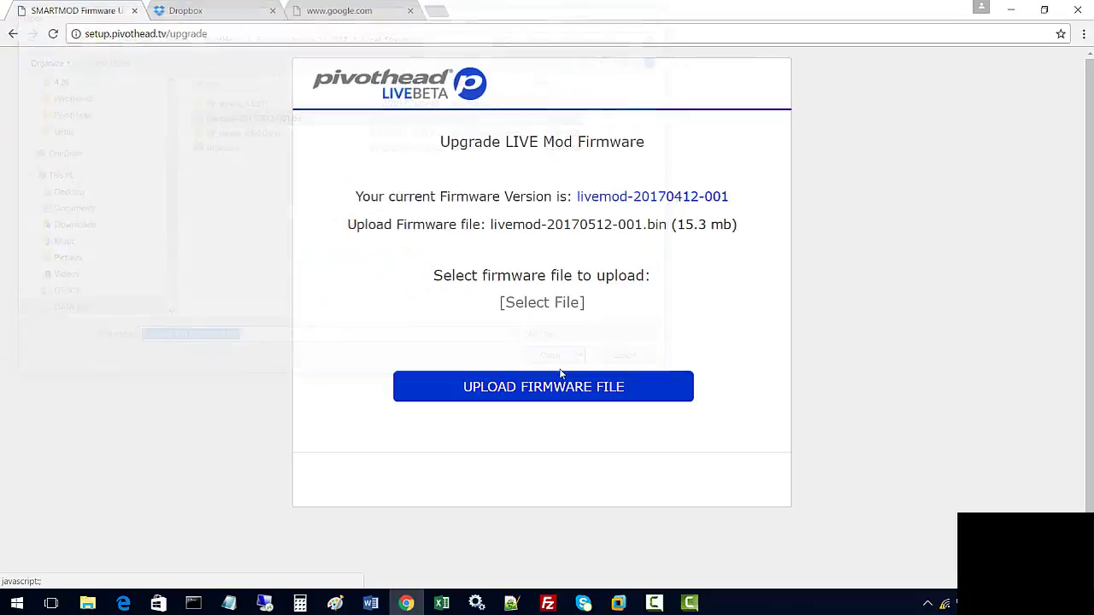
click(483, 397)
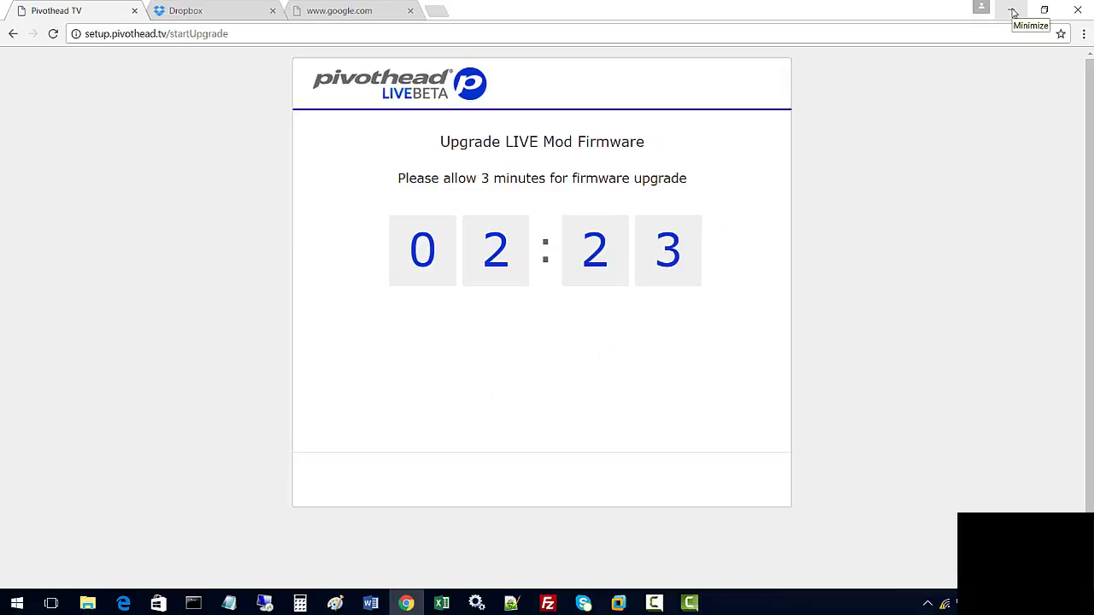
Run PV_winins_3.6.0.0.exe from the PV_winins_3.6.0.0 folder in English and agree to update the existing Pivothead Desktop installation.
click(1013, 10)
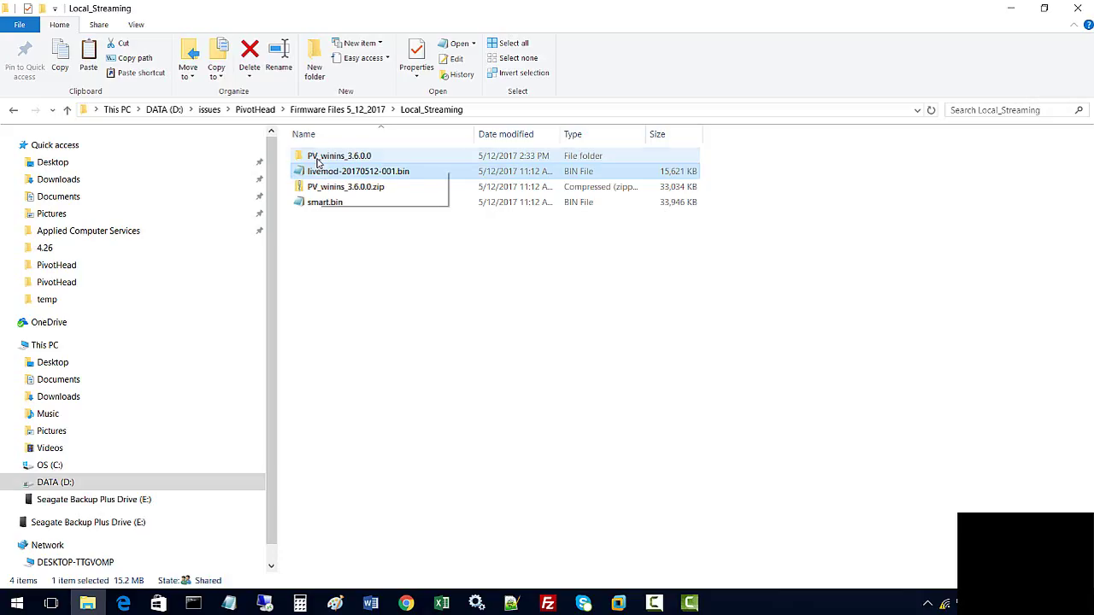
click(318, 161)
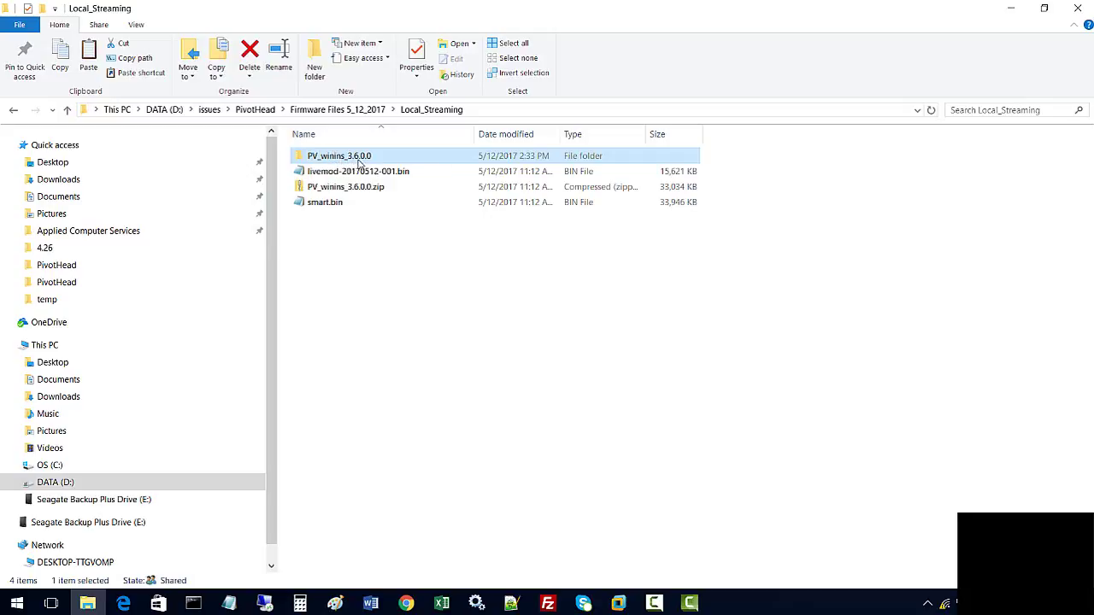
double_click(359, 163)
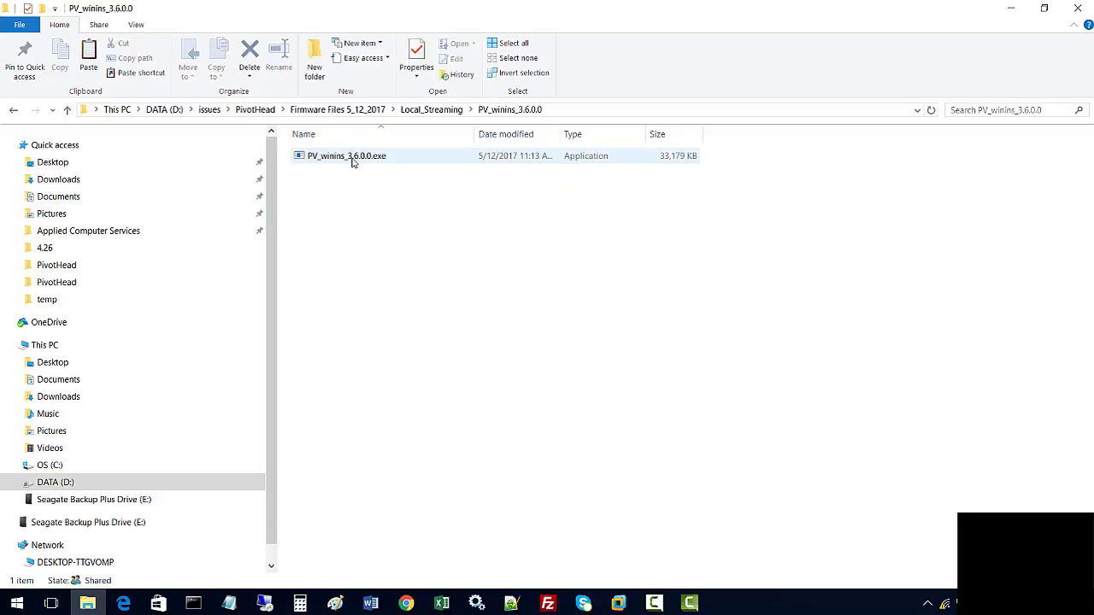
double_click(353, 158)
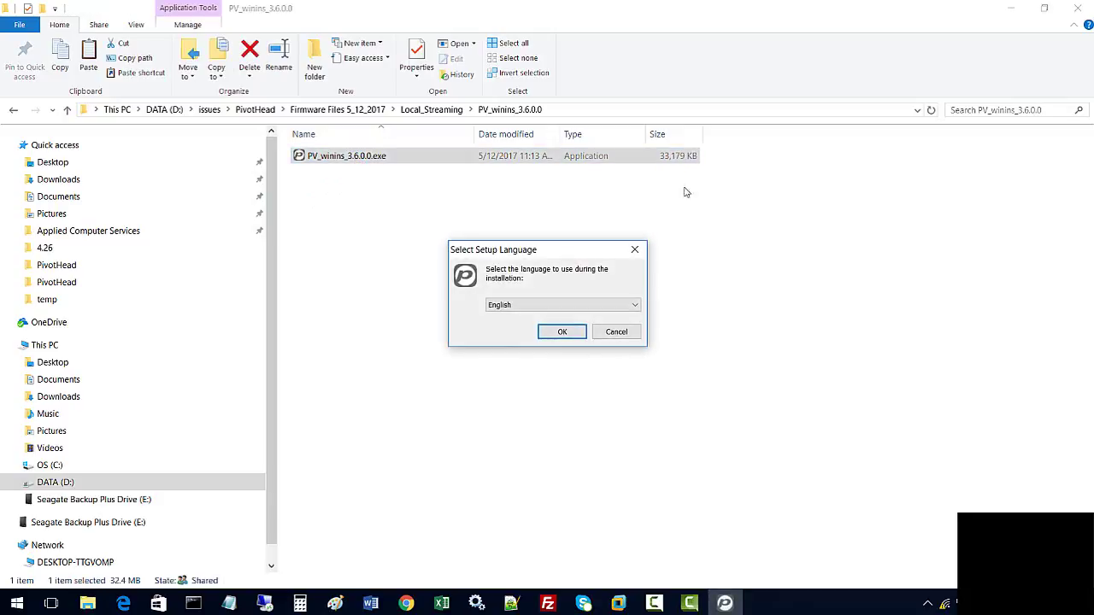
click(564, 332)
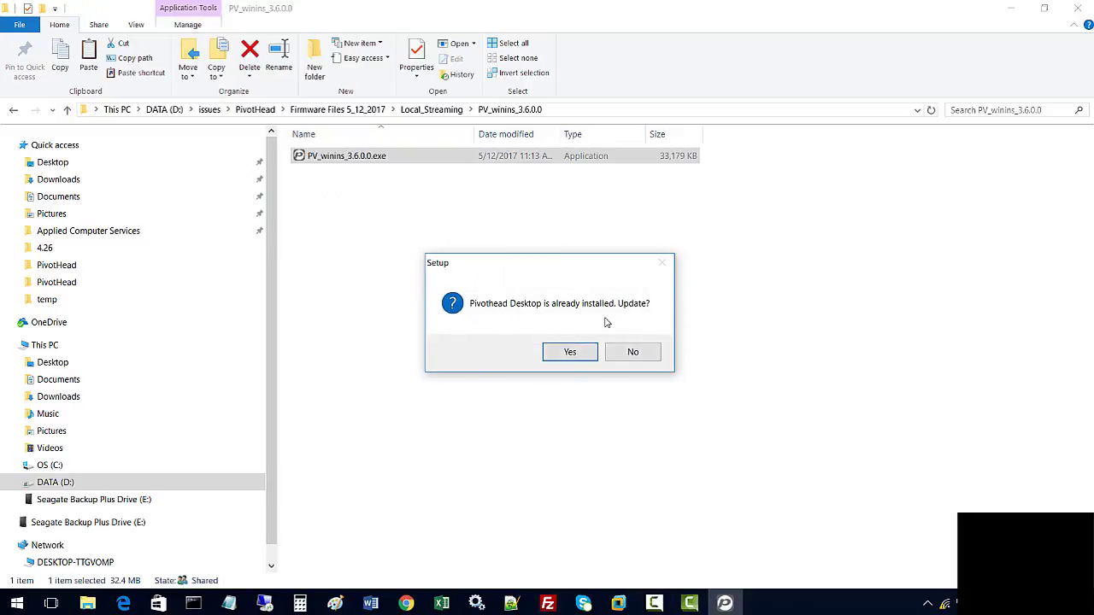
click(574, 352)
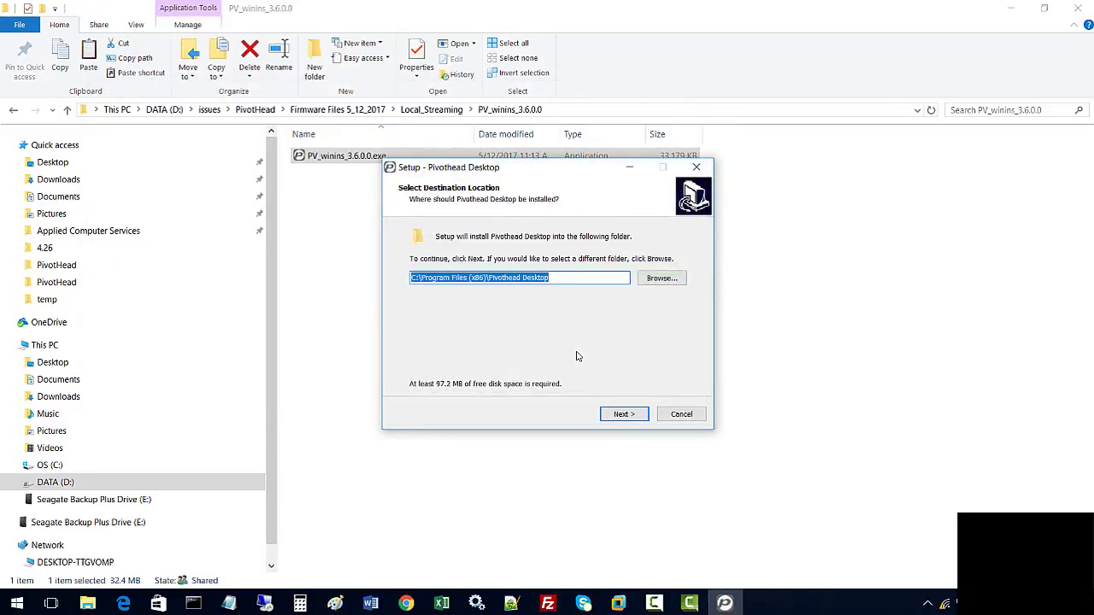
Install Pivothead Desktop in its existing default folder with a desktop shortcut, and finish the setup without launching the program.
click(614, 418)
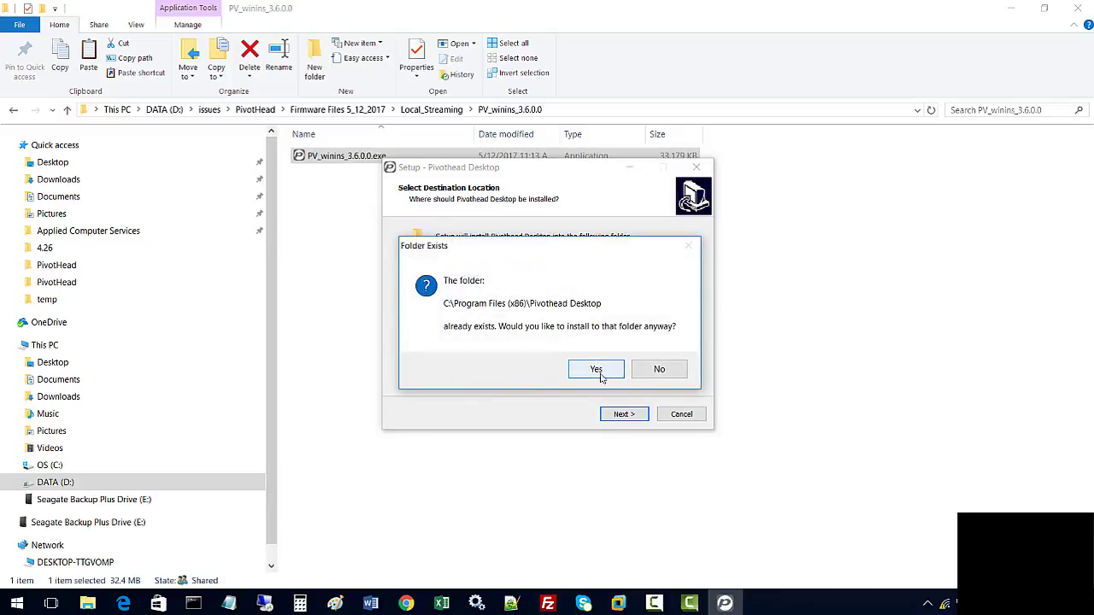
click(597, 372)
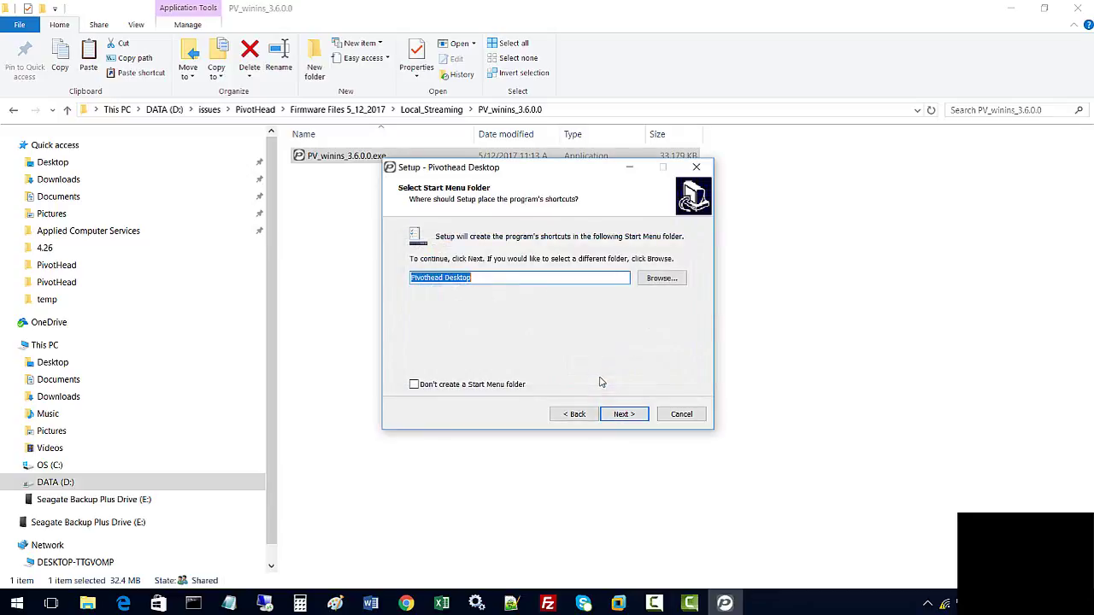
click(634, 422)
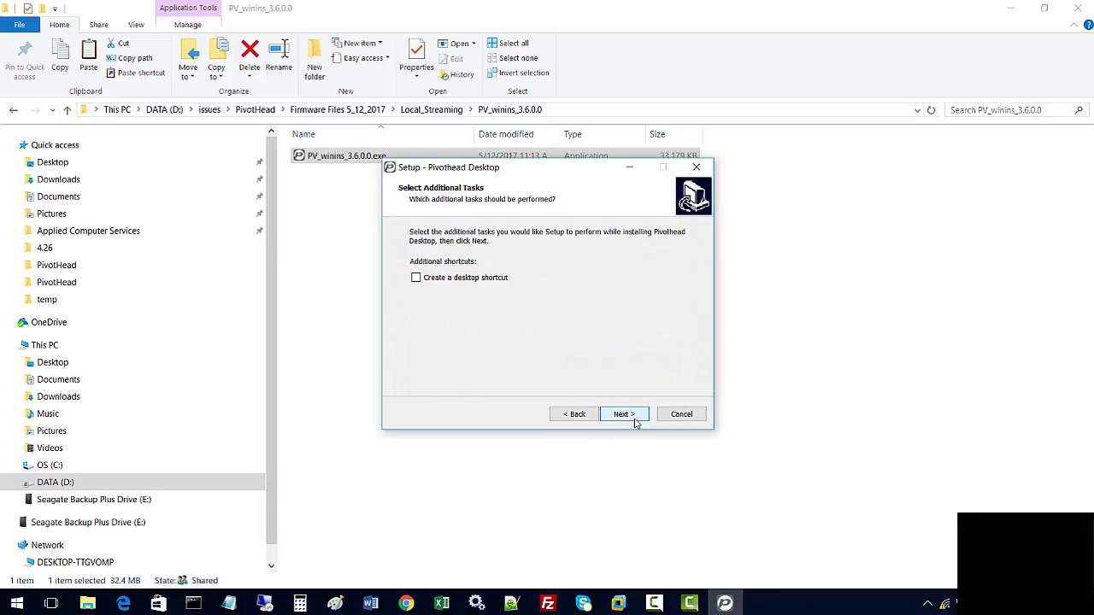
click(416, 278)
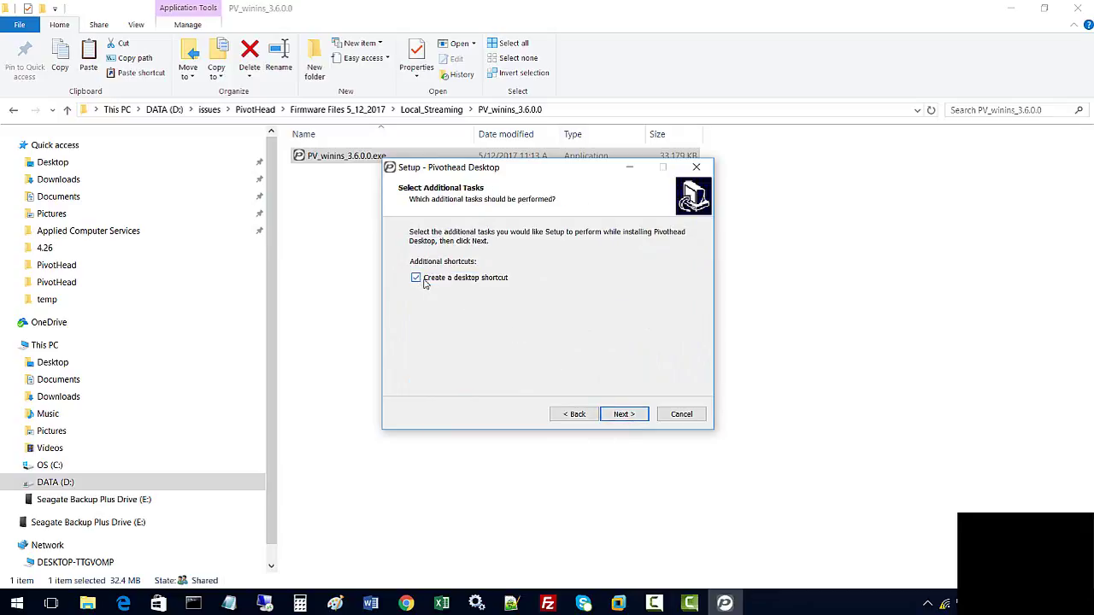
click(632, 418)
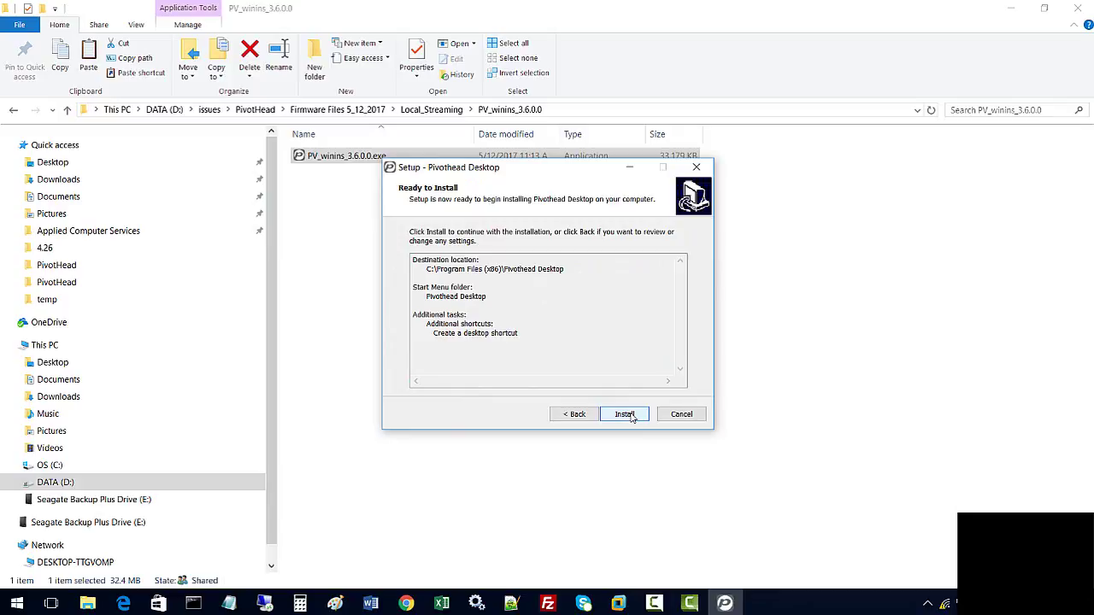
click(631, 416)
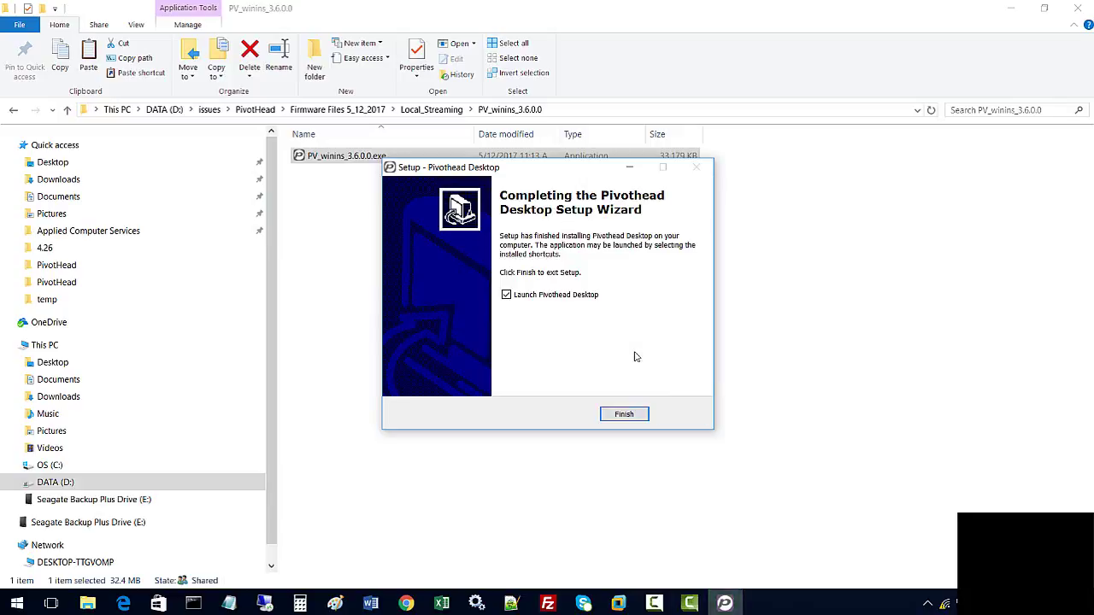
click(506, 295)
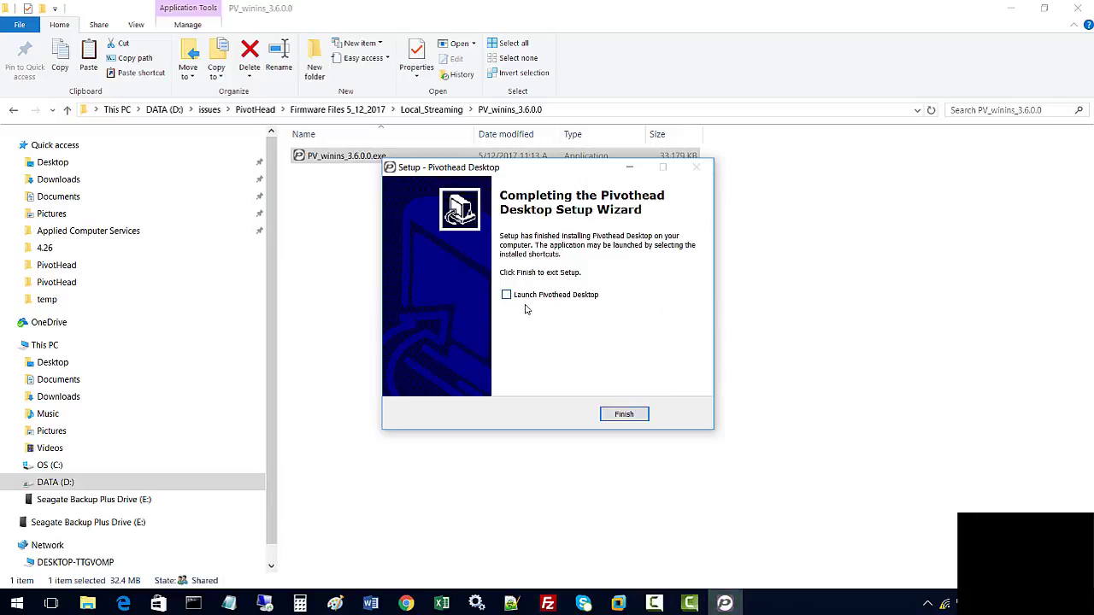
click(614, 416)
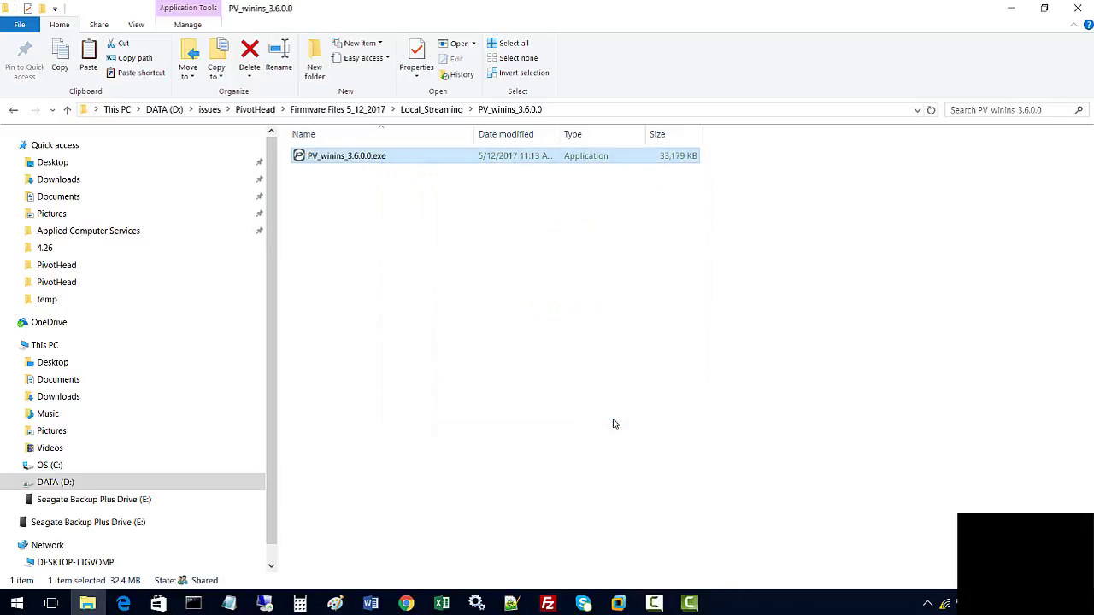
Switch back to Chrome to check the LIVE Mod firmware upgrade status, and close the browser.
click(1011, 10)
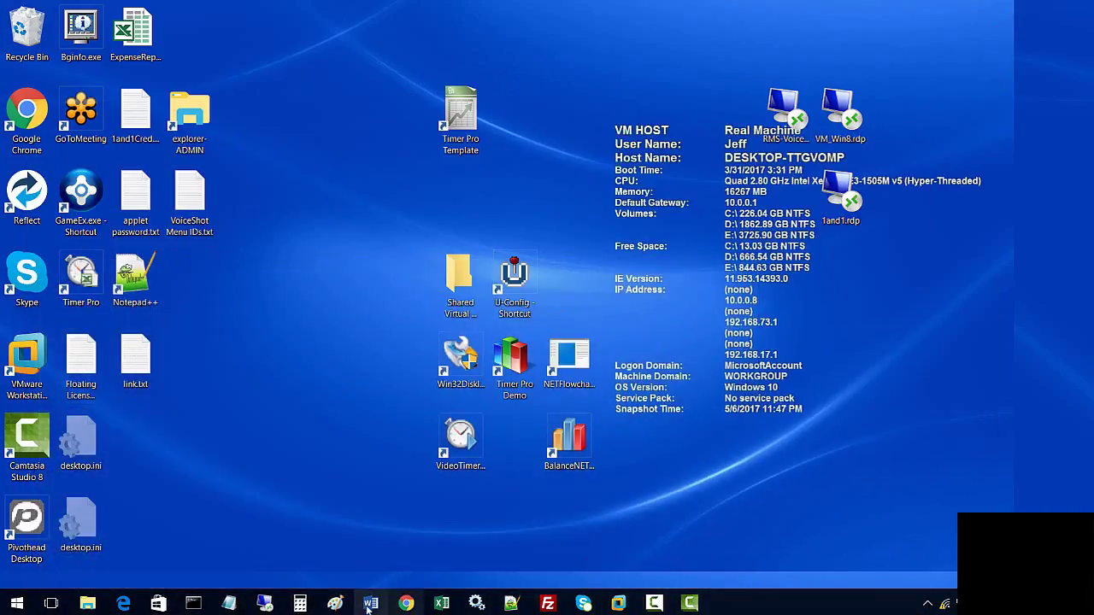
click(406, 603)
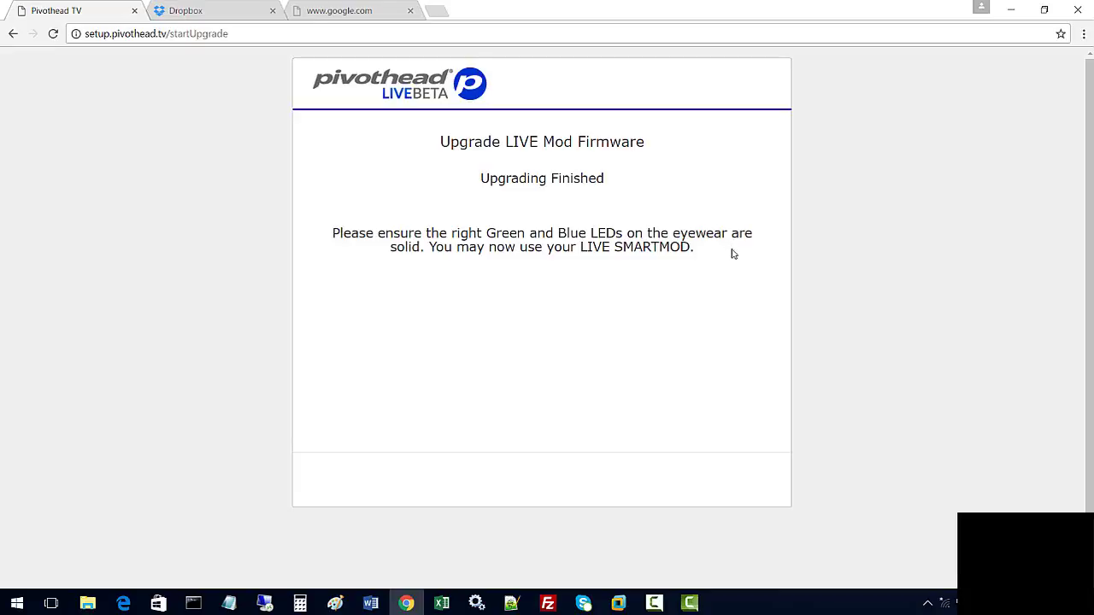
click(1078, 10)
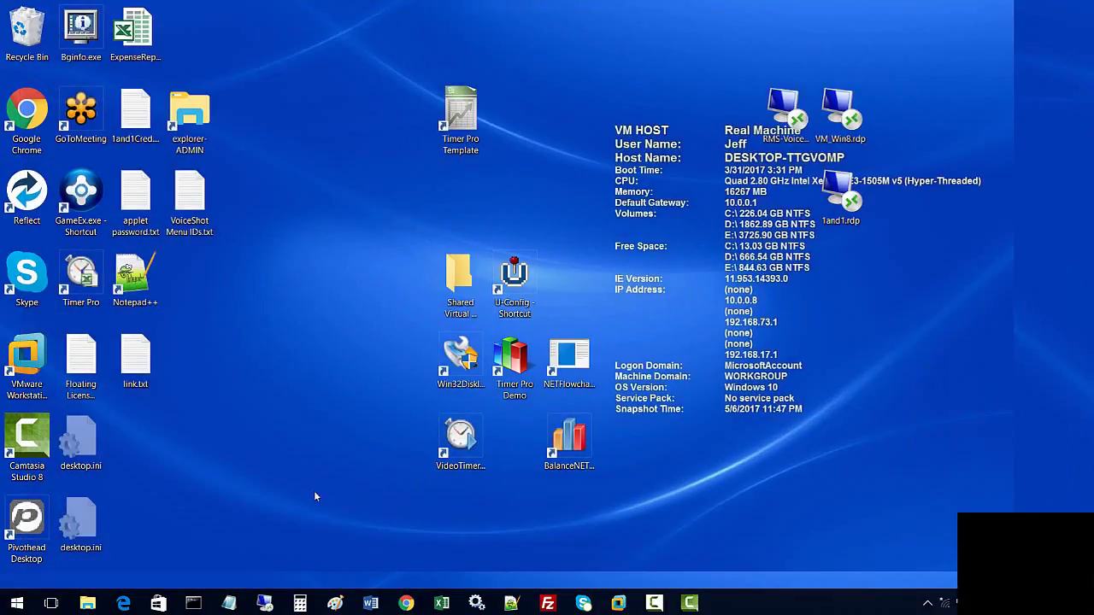
Move the Pivothead Desktop shortcut to an empty area of the desktop and launch the program from it.
drag(27, 525, 363, 439)
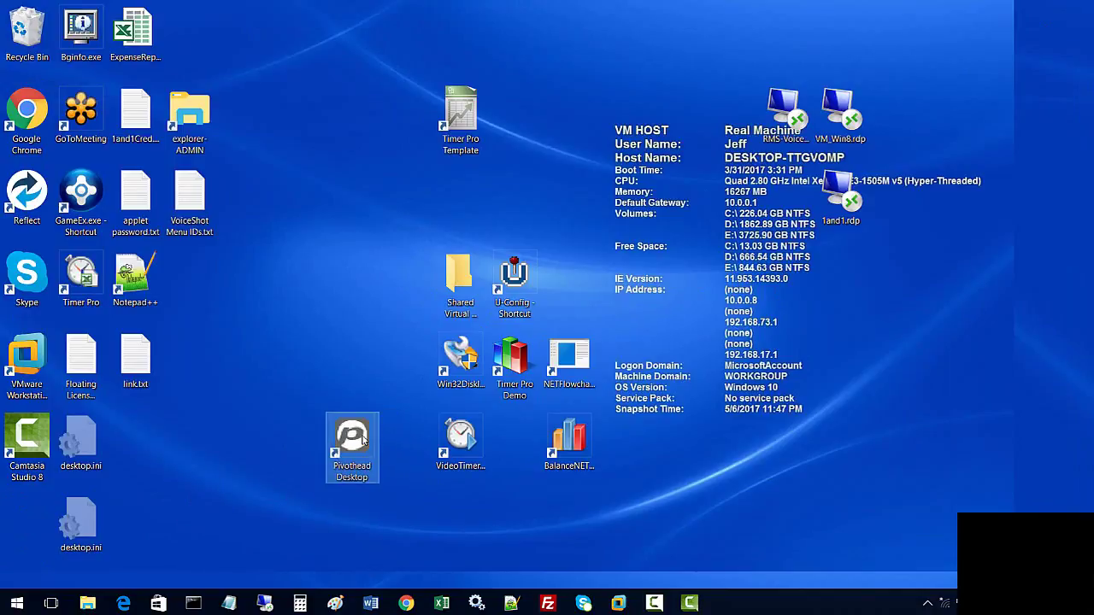
double_click(363, 439)
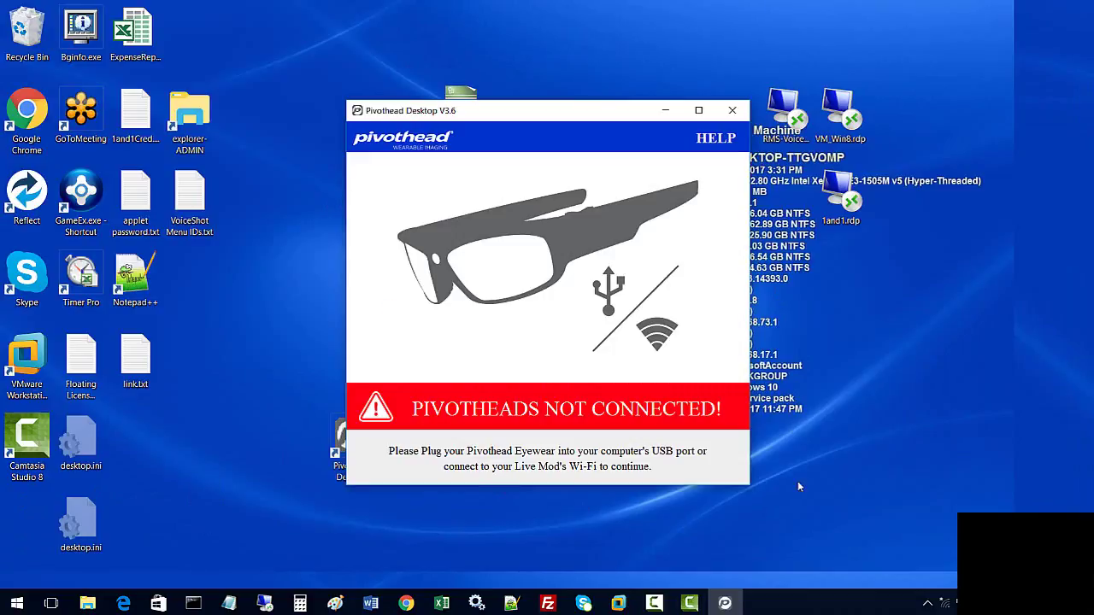
Reconnect the computer to the LiveMOD-B4218AFA17C3 Wi-Fi network so that Pivothead Desktop can reach the glasses.
click(944, 603)
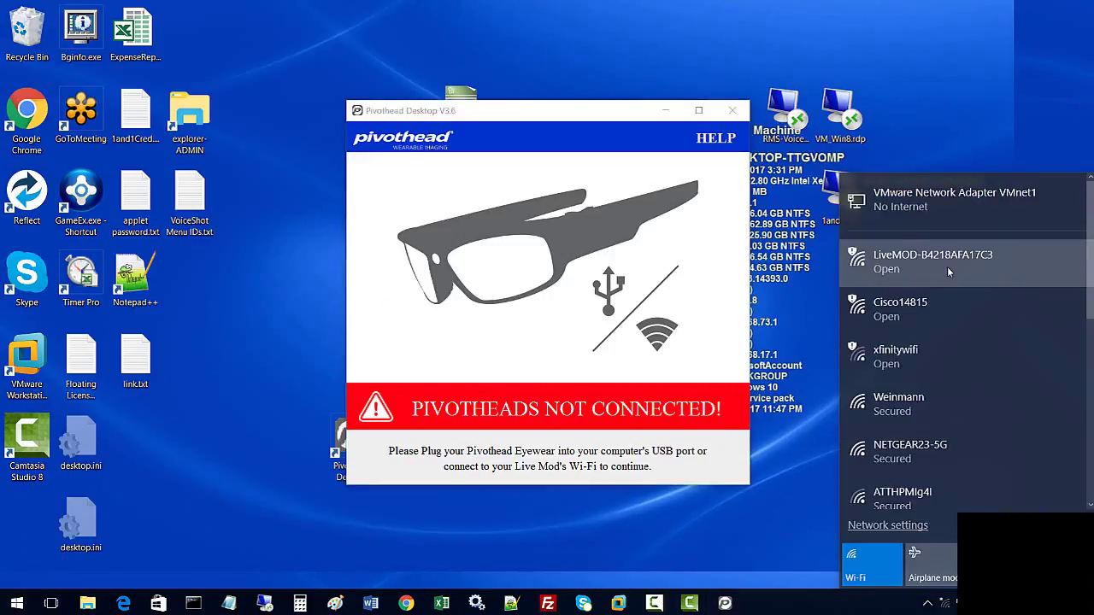
click(946, 266)
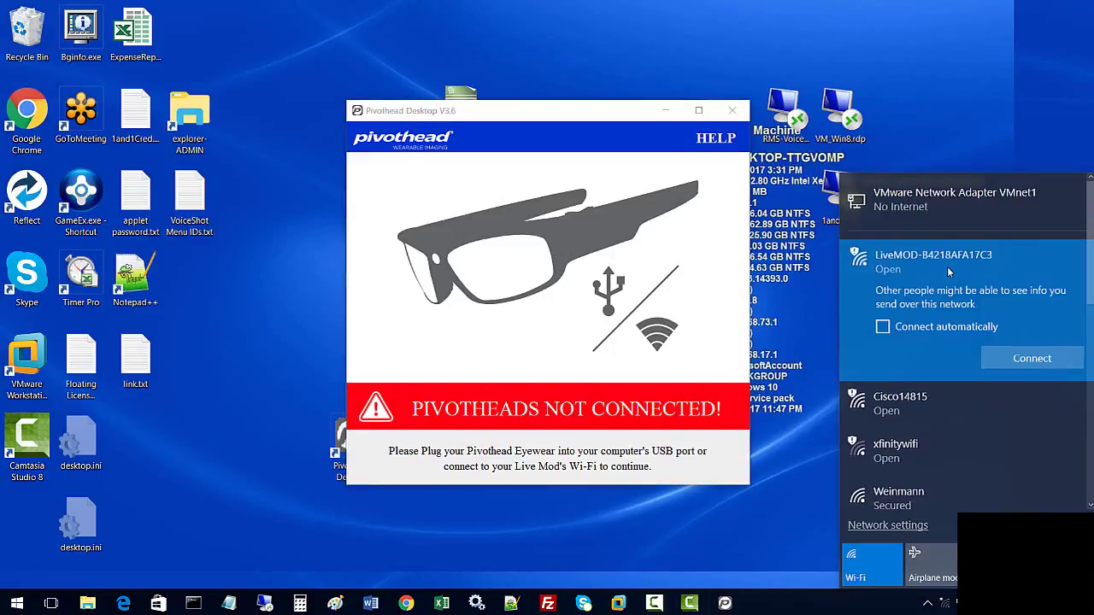
click(1055, 359)
click(921, 126)
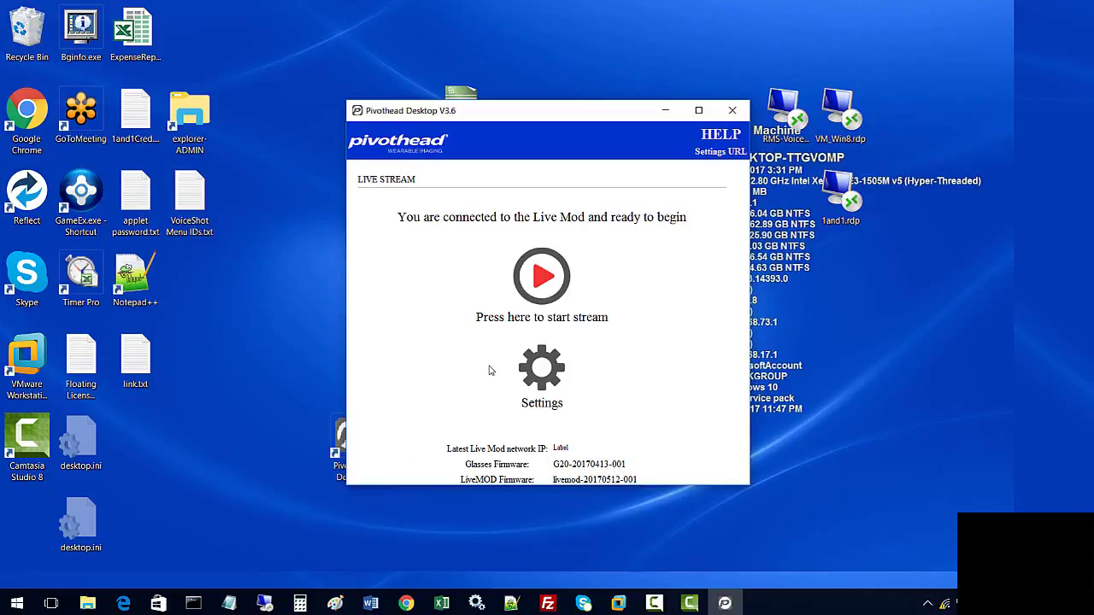
Review the stream and remote control options in the Pivothead Desktop settings, and close the settings window.
click(531, 376)
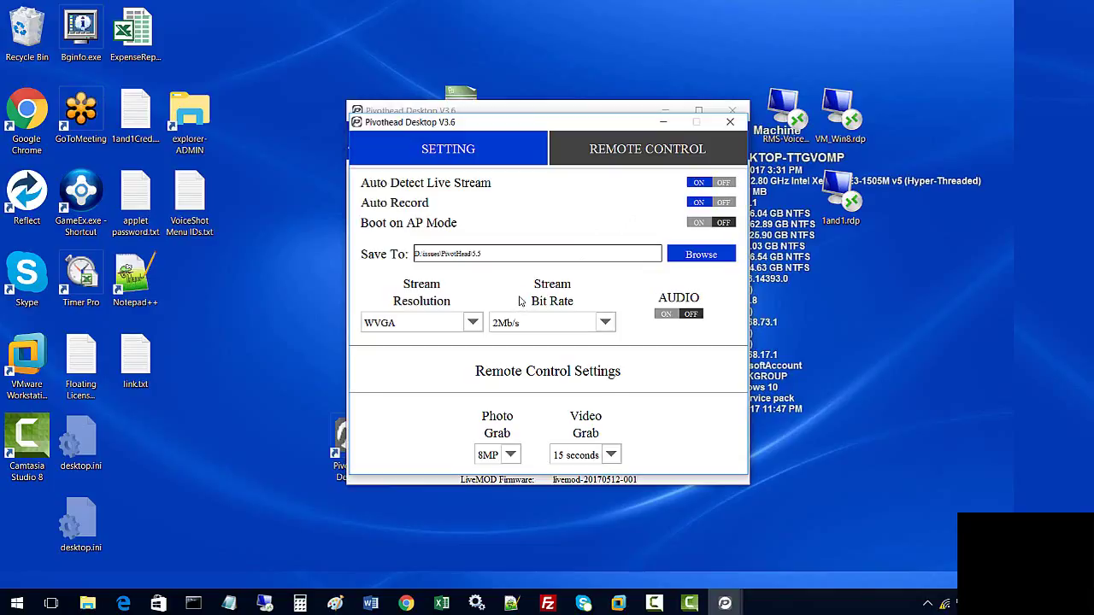
click(728, 125)
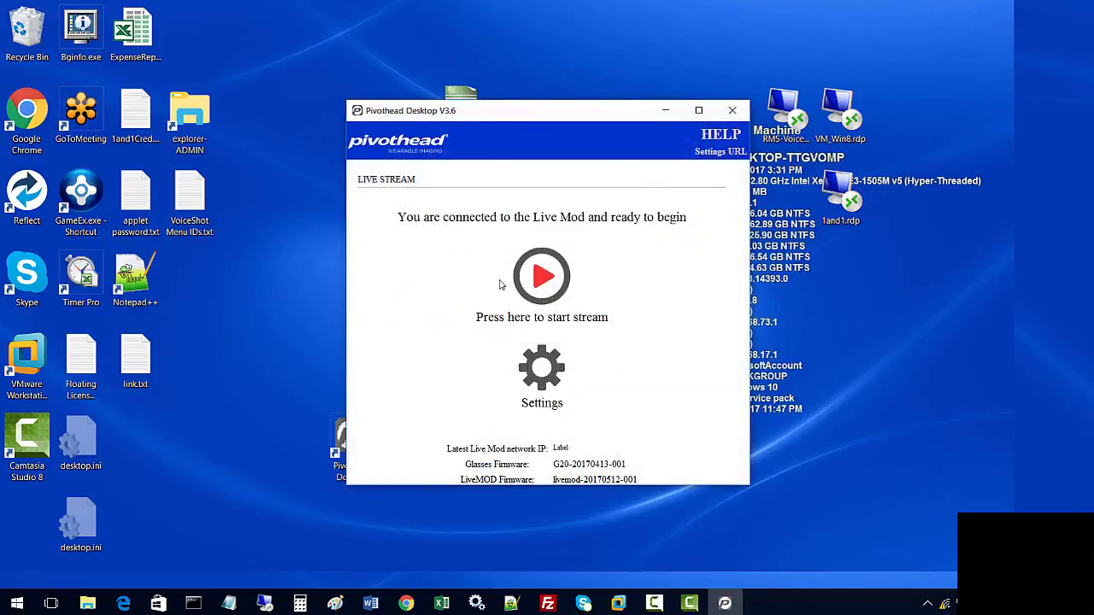